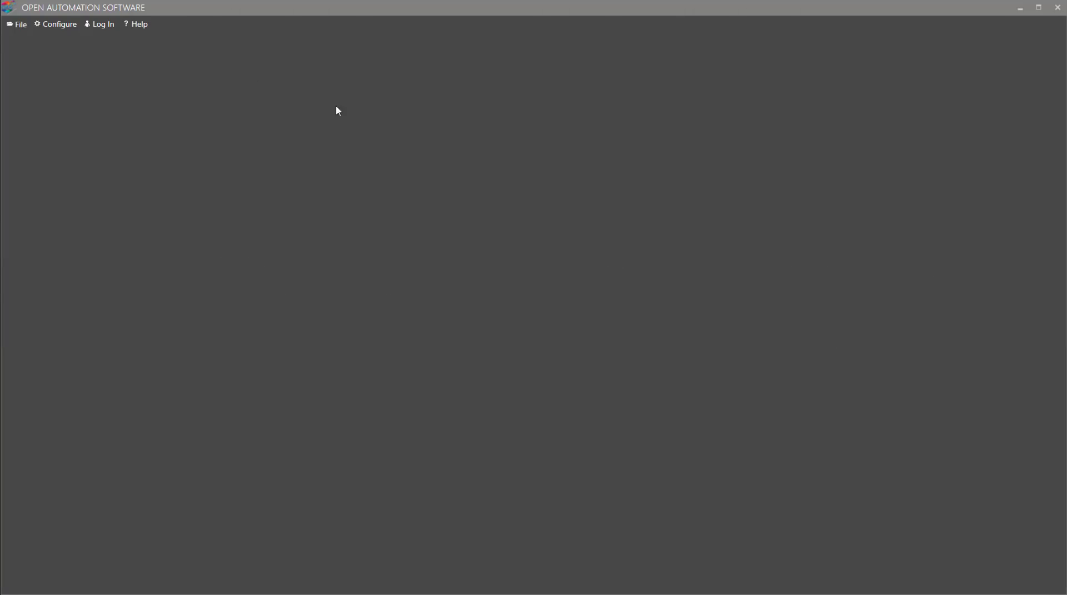
# Open the tag configuration and select the localhost network node
pyautogui.click(63, 26)
pyautogui.click(67, 45)
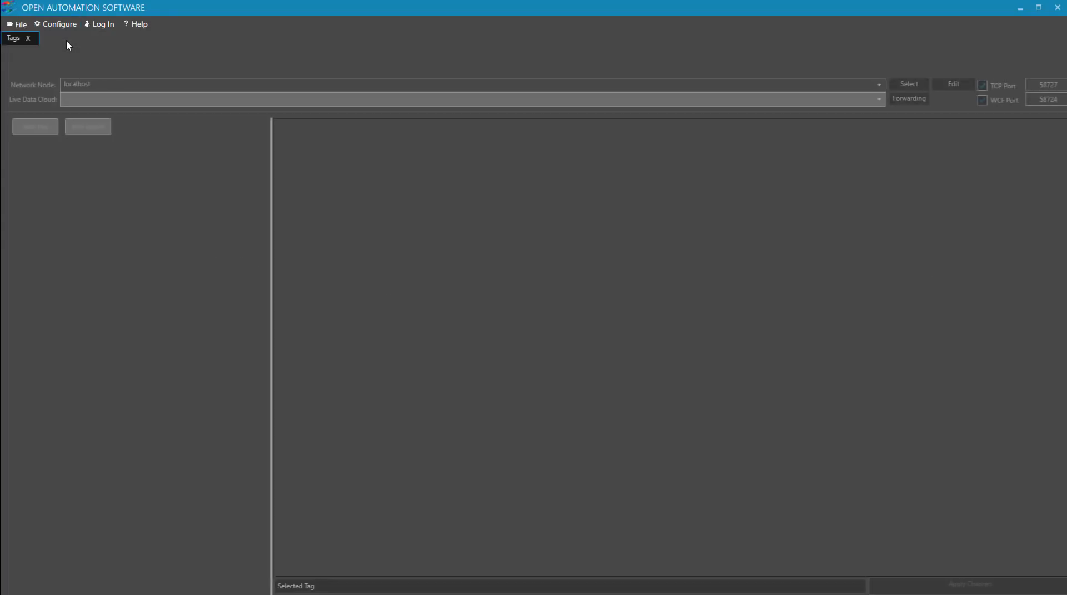
pyautogui.click(903, 84)
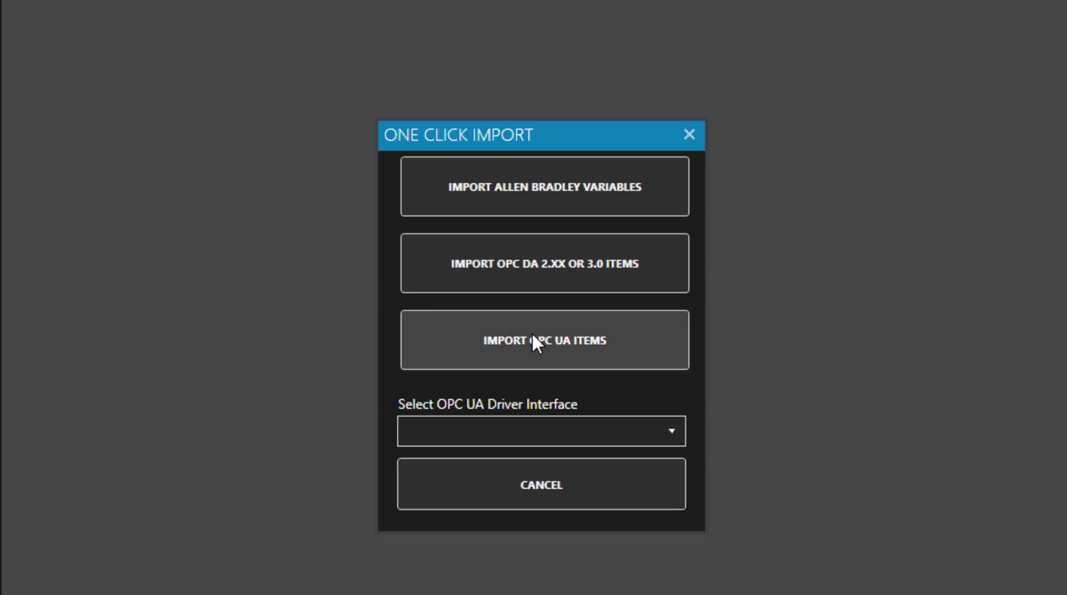
# Dismiss the One Click Import options and view the .NET Programmatic Server Configuration article in the browser
pyautogui.click(689, 135)
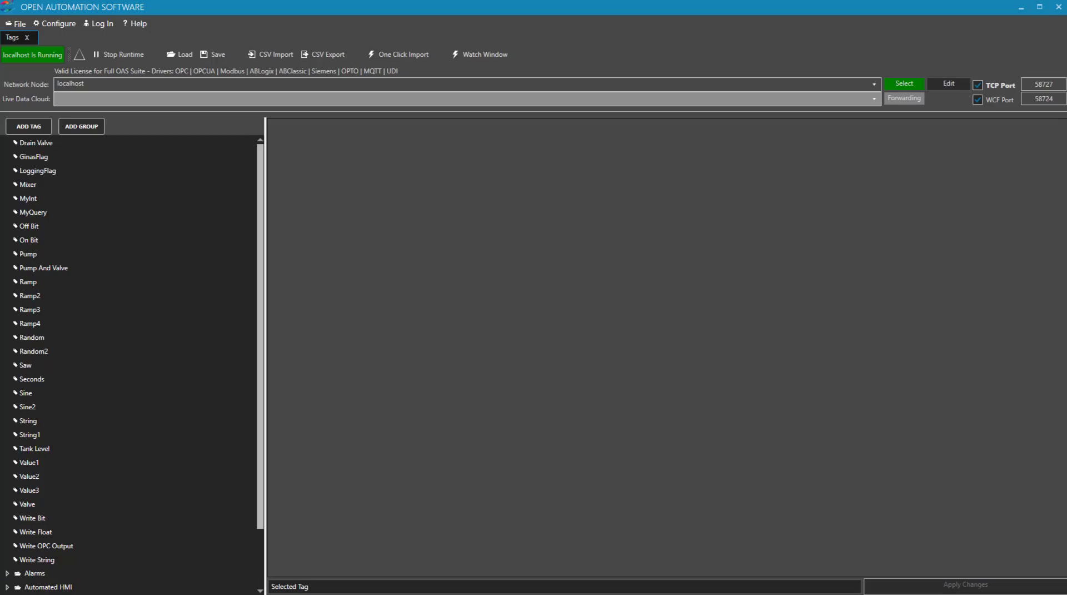
pyautogui.hotkey('alt', 'Tab')
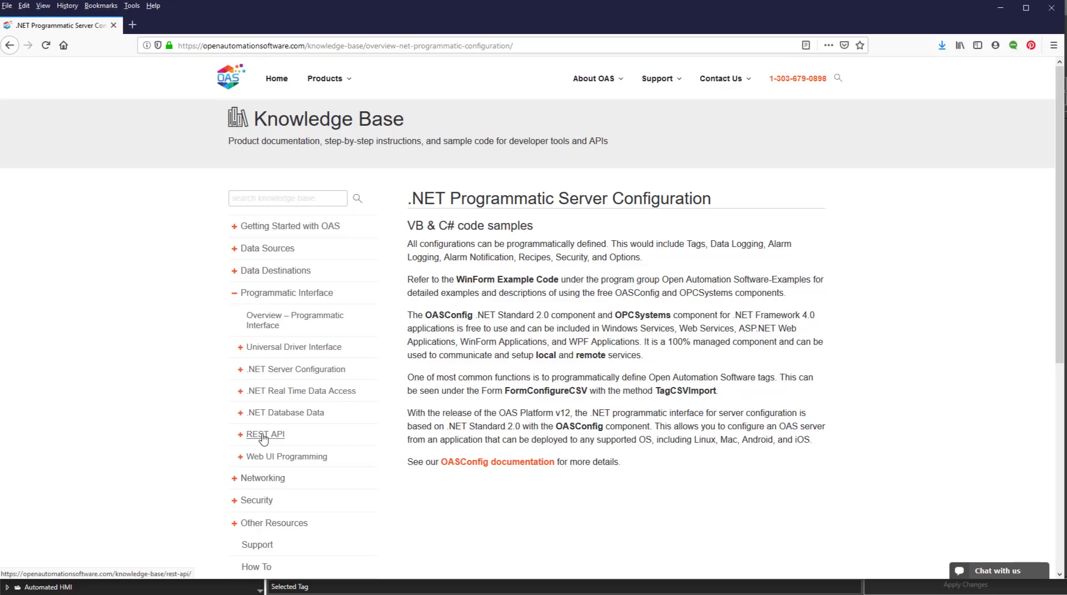
pyautogui.click(999, 7)
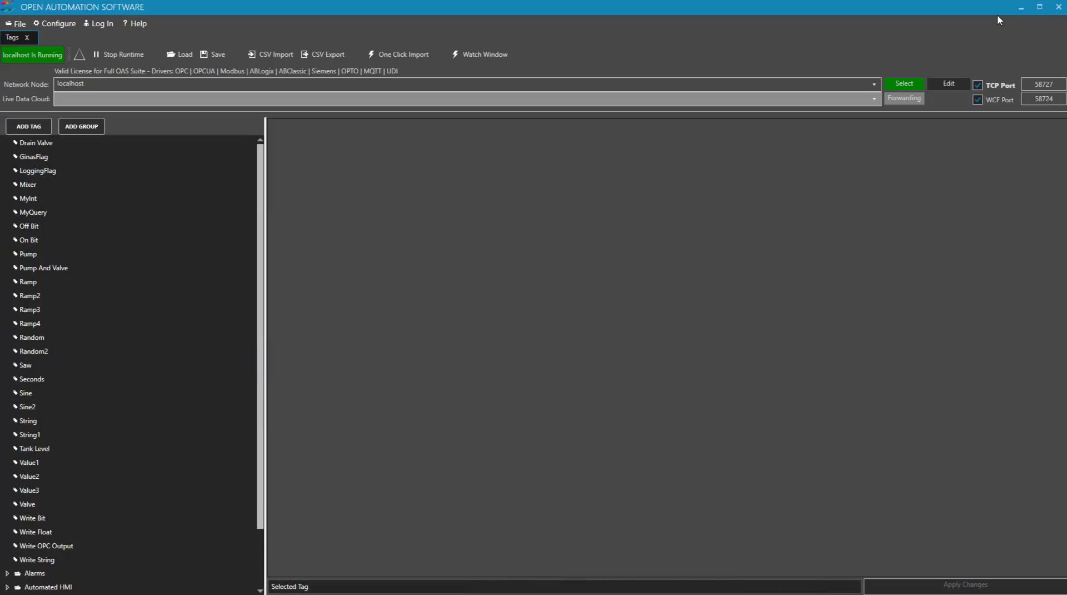
# Add a new tag named A at the root level
pyautogui.click(17, 127)
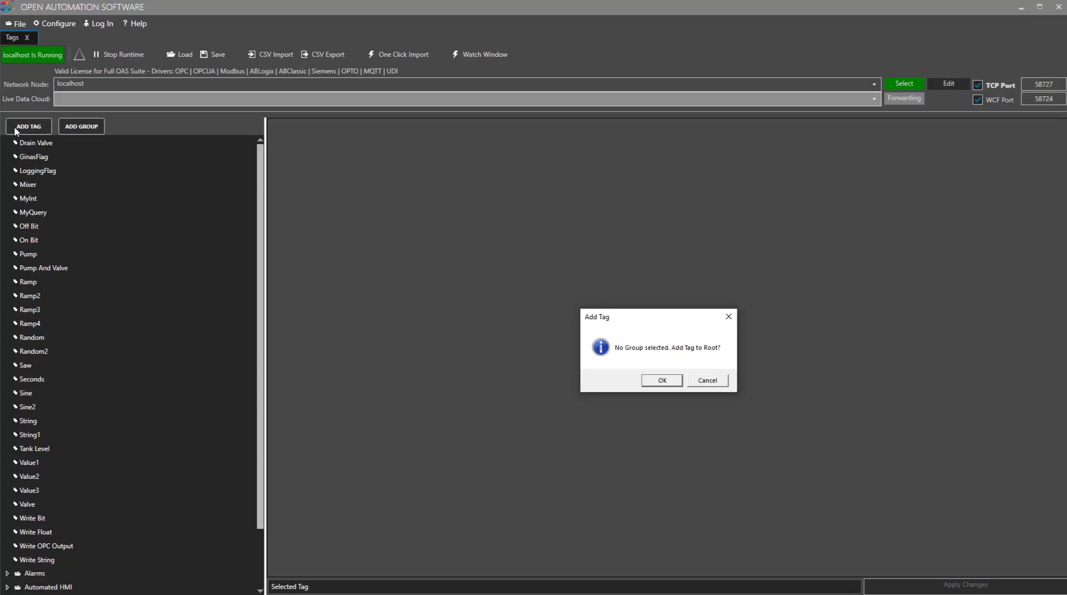
pyautogui.moveTo(642, 322); pyautogui.dragTo(516, 244)
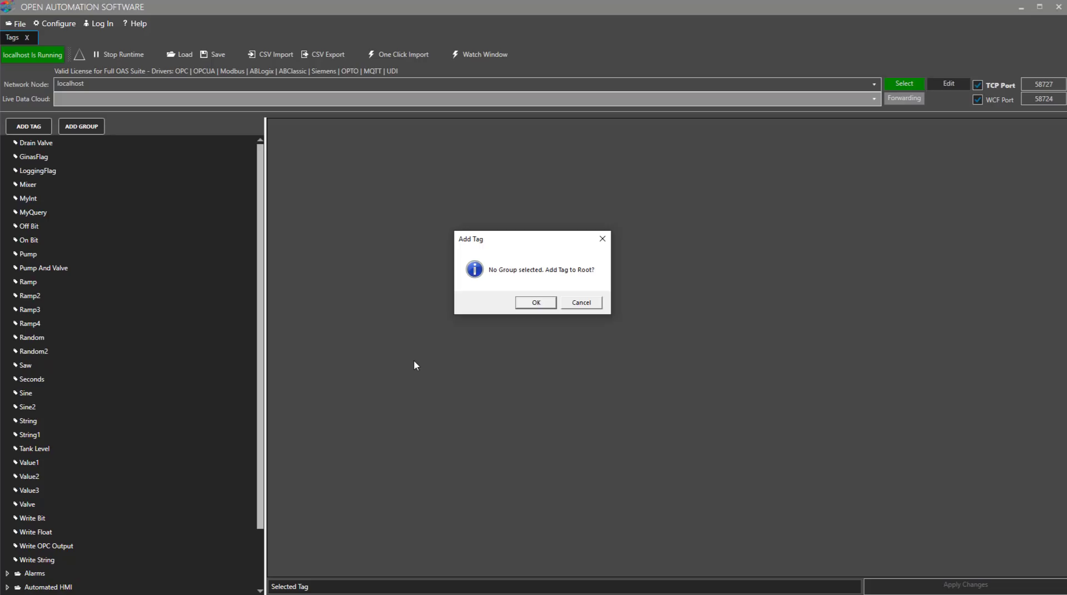
pyautogui.click(531, 303)
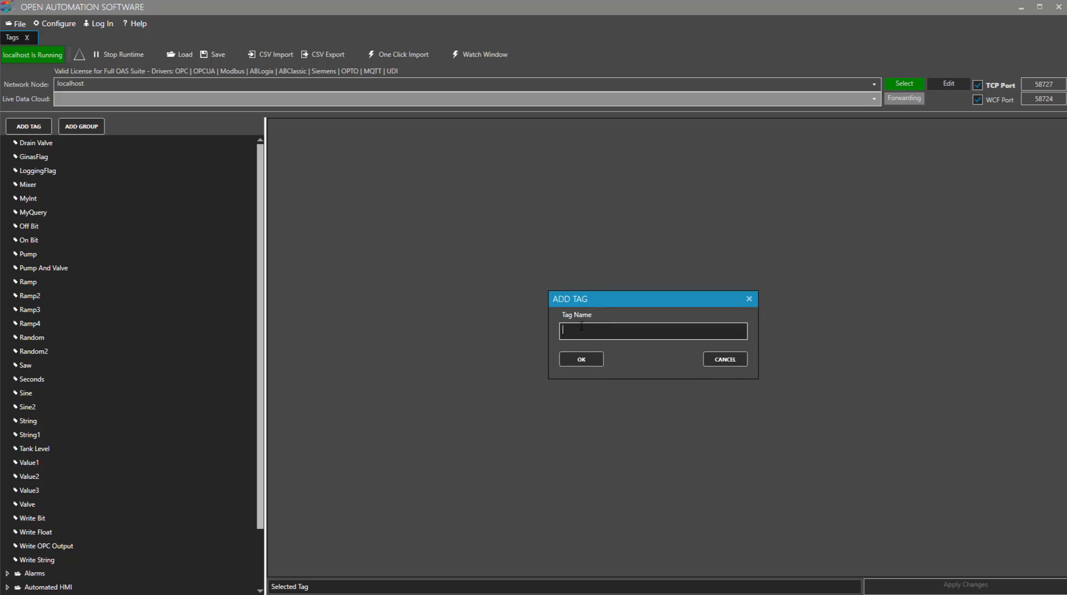
pyautogui.write('A')
pyautogui.click(596, 360)
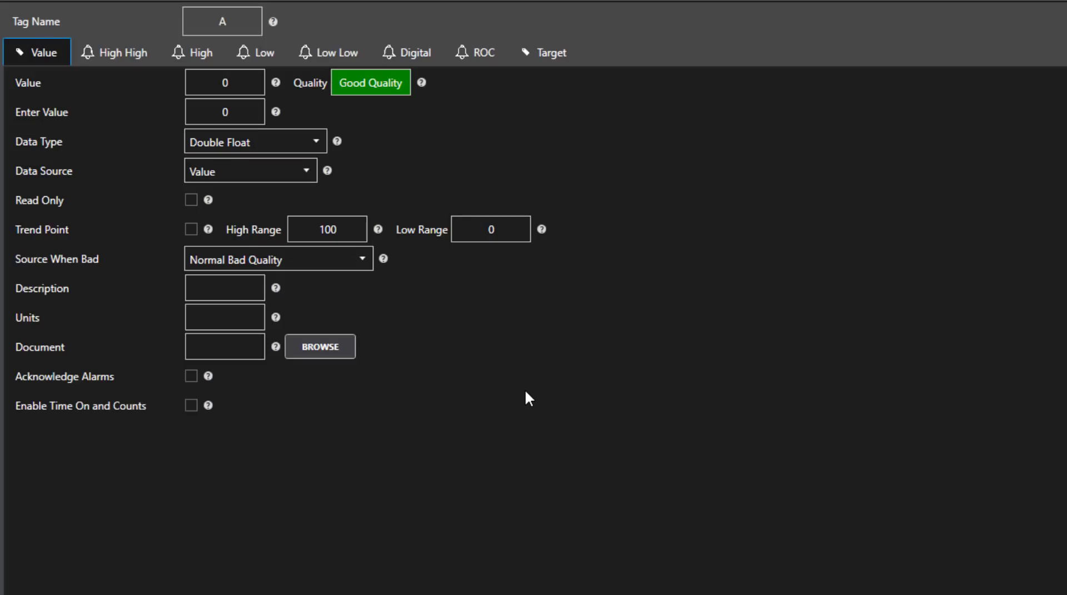
# Set tag A's data source to OPC and assign the local item EEI.OPCSimulator\SimDevice.AE-301_Temp
pyautogui.click(322, 142)
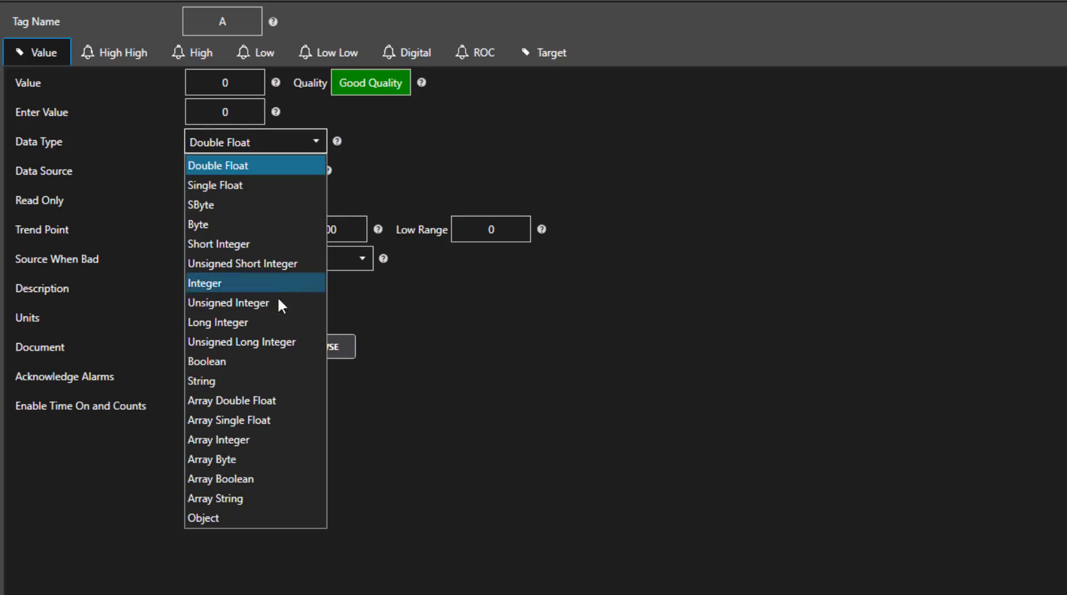
pyautogui.click(310, 140)
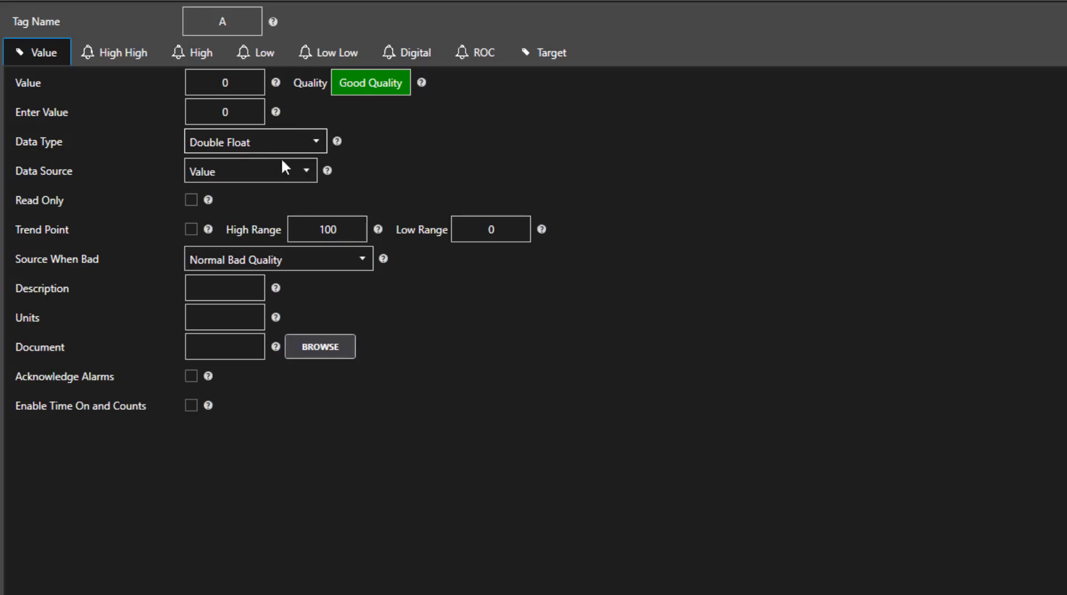
pyautogui.click(308, 171)
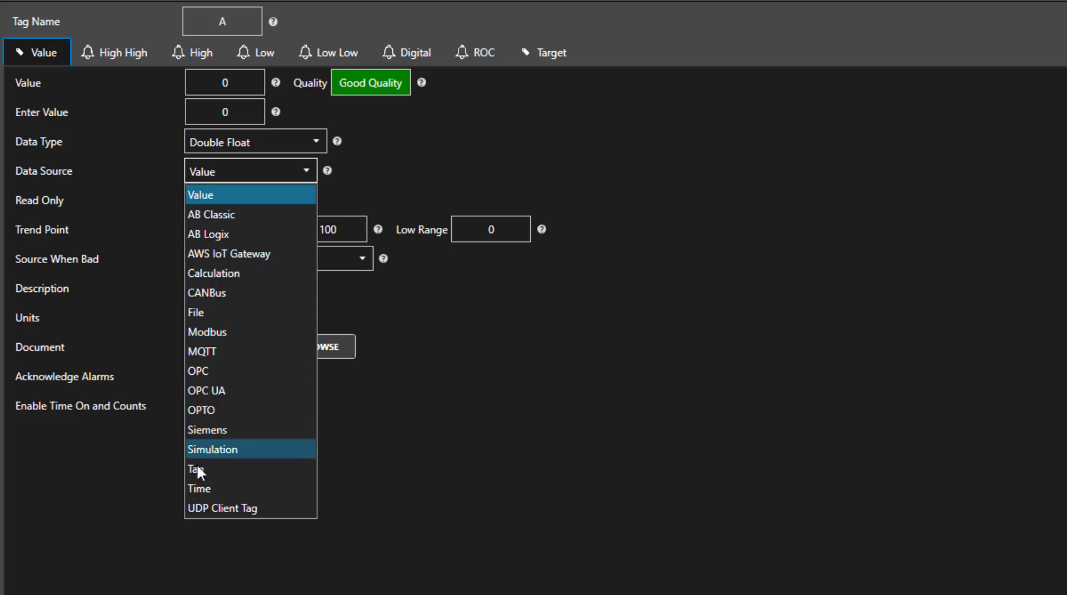
pyautogui.click(215, 371)
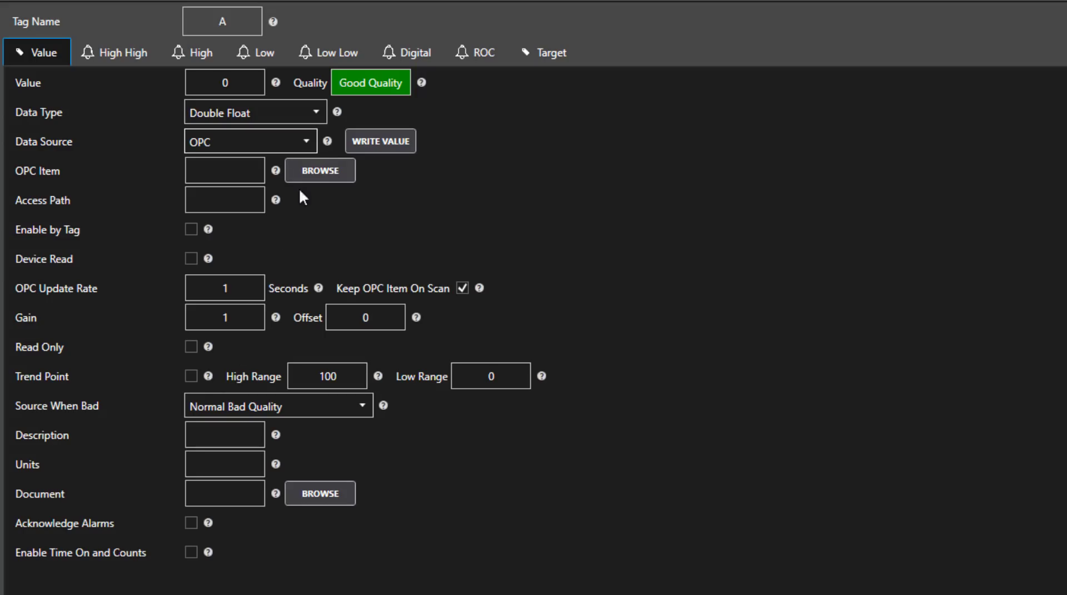
pyautogui.click(309, 170)
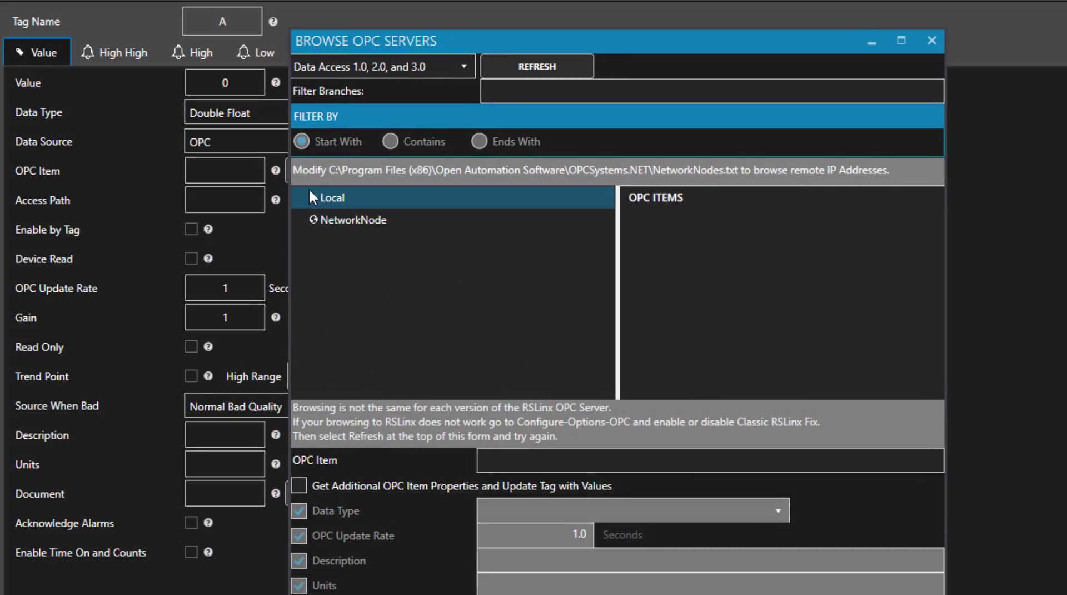
pyautogui.click(310, 196)
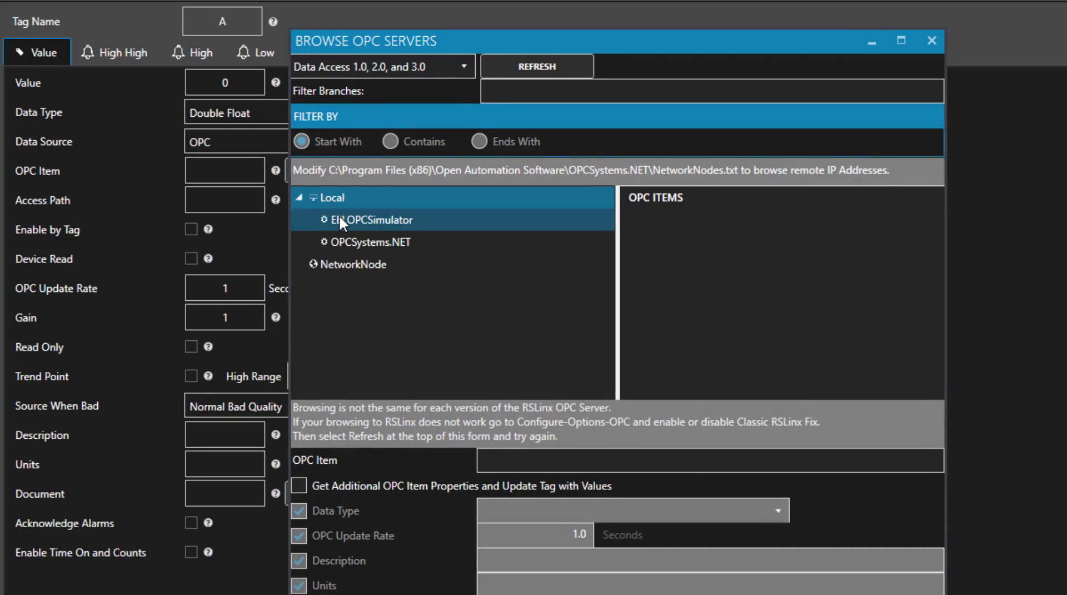
pyautogui.click(341, 218)
pyautogui.click(340, 239)
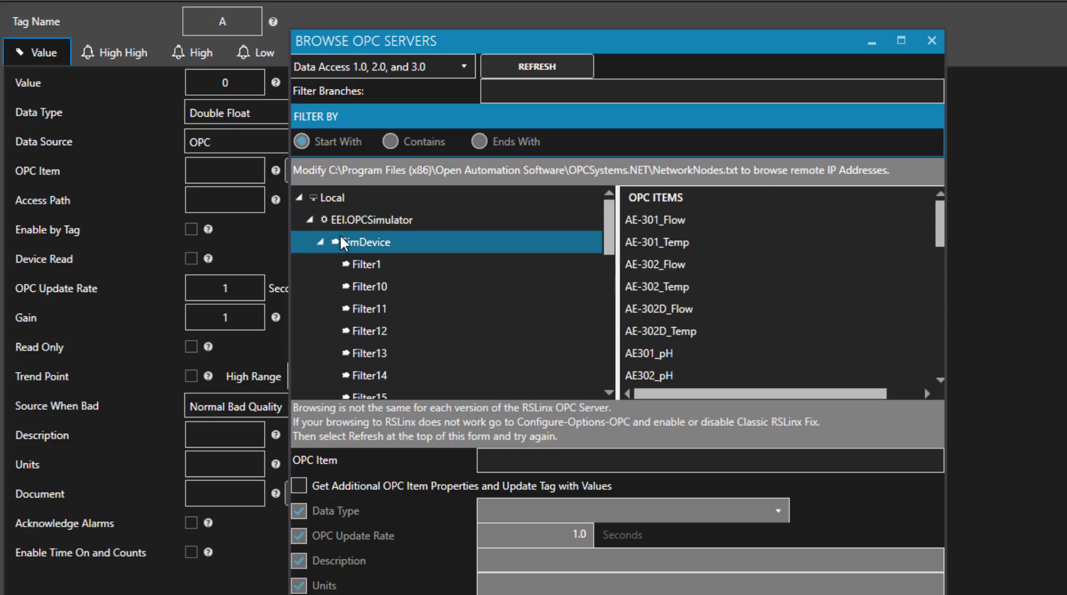
pyautogui.click(668, 238)
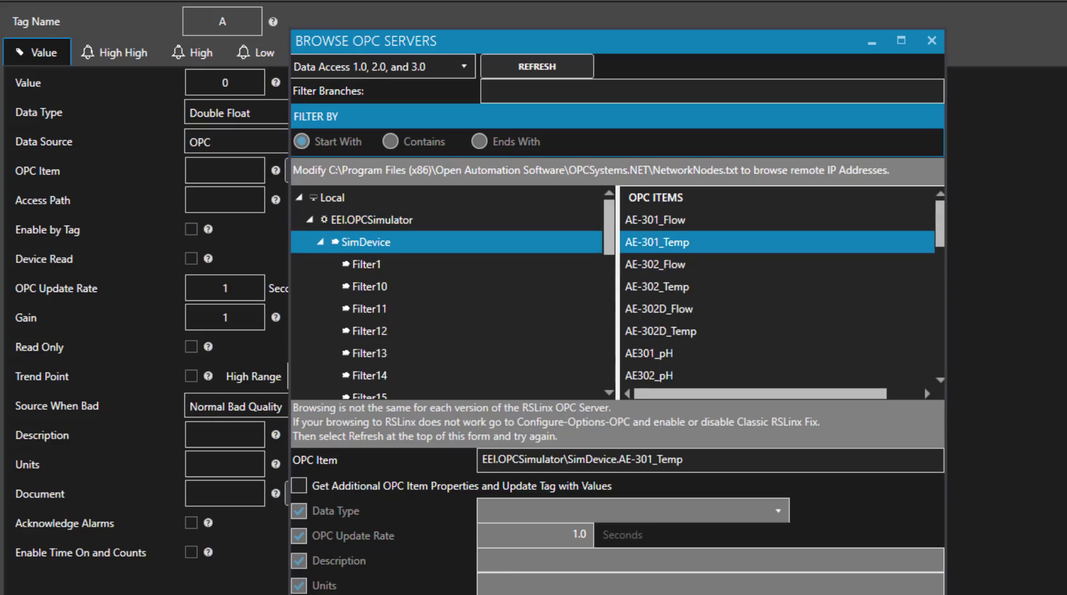
pyautogui.press('Return')
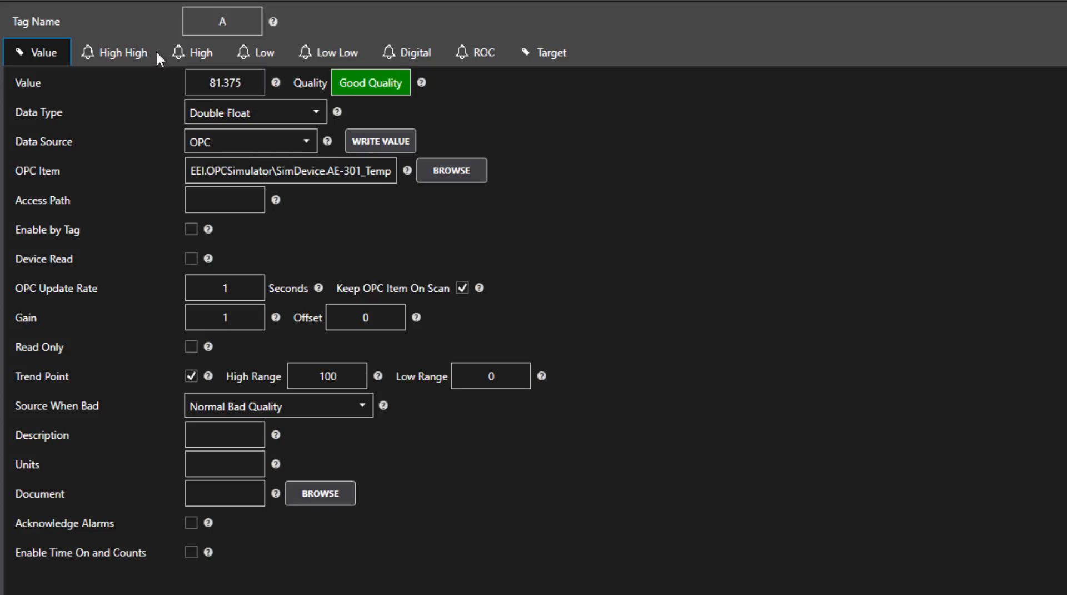
# Enable the High High alarm for tag A and review its data source options
pyautogui.click(116, 48)
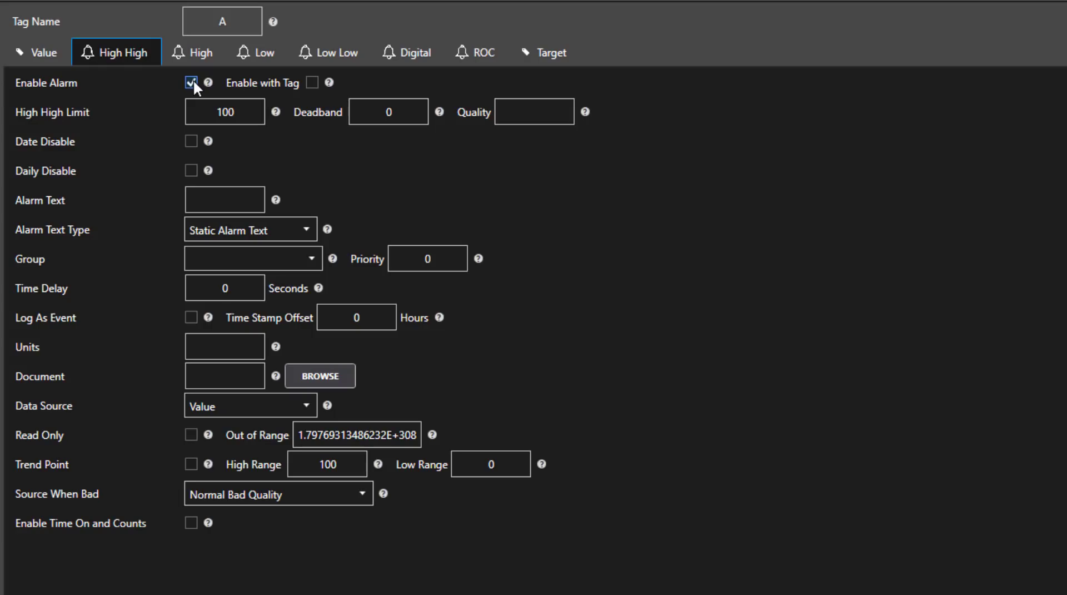
pyautogui.click(229, 103)
pyautogui.click(307, 406)
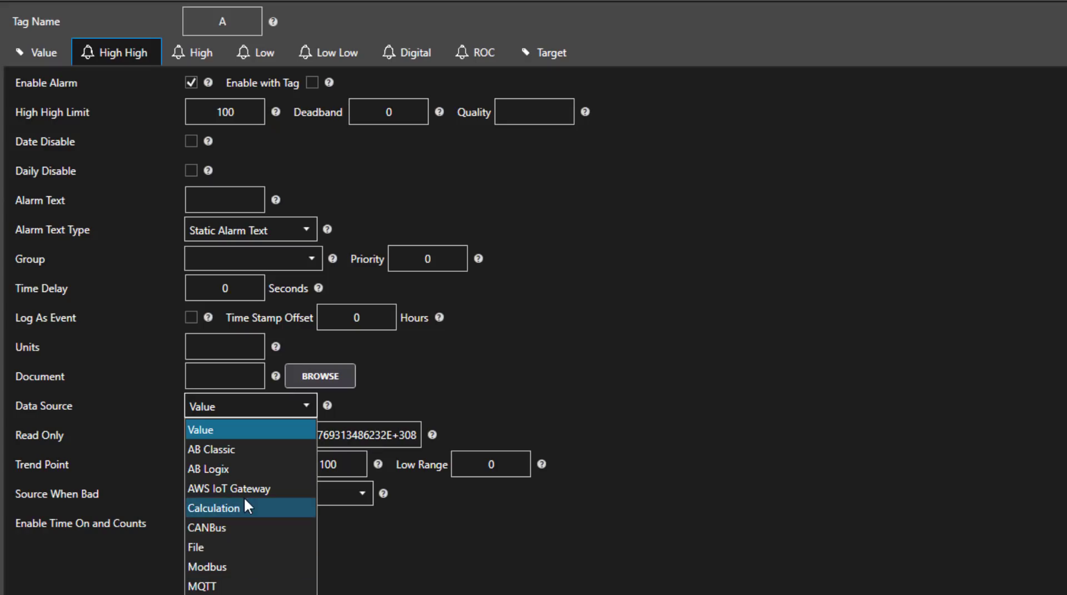
pyautogui.click(304, 395)
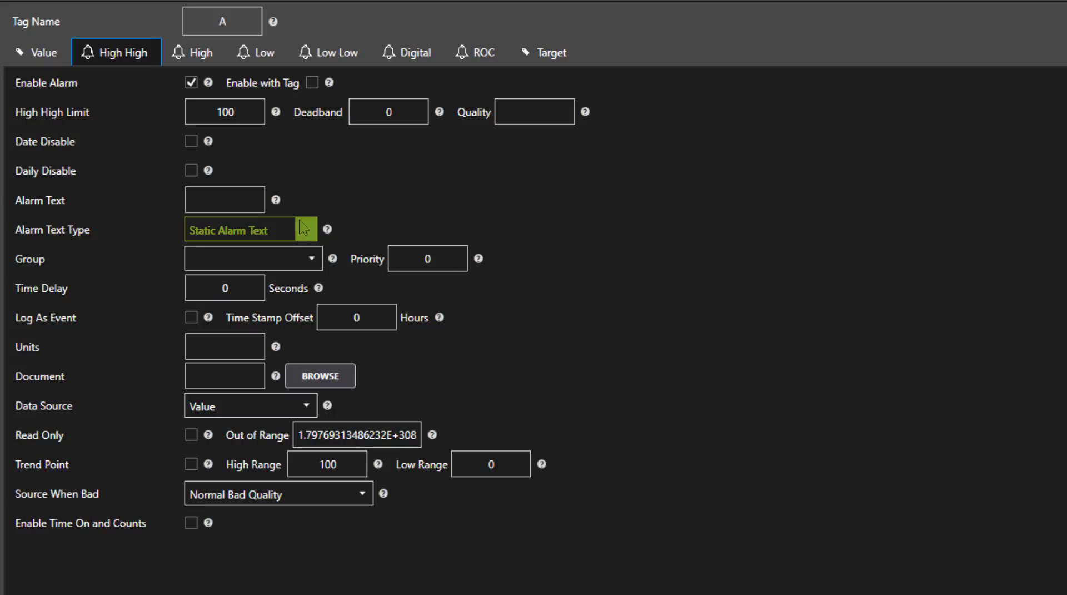
# Assign the High High alarm to the Tanks group and set its priority to 3
pyautogui.click(283, 253)
pyautogui.click(311, 260)
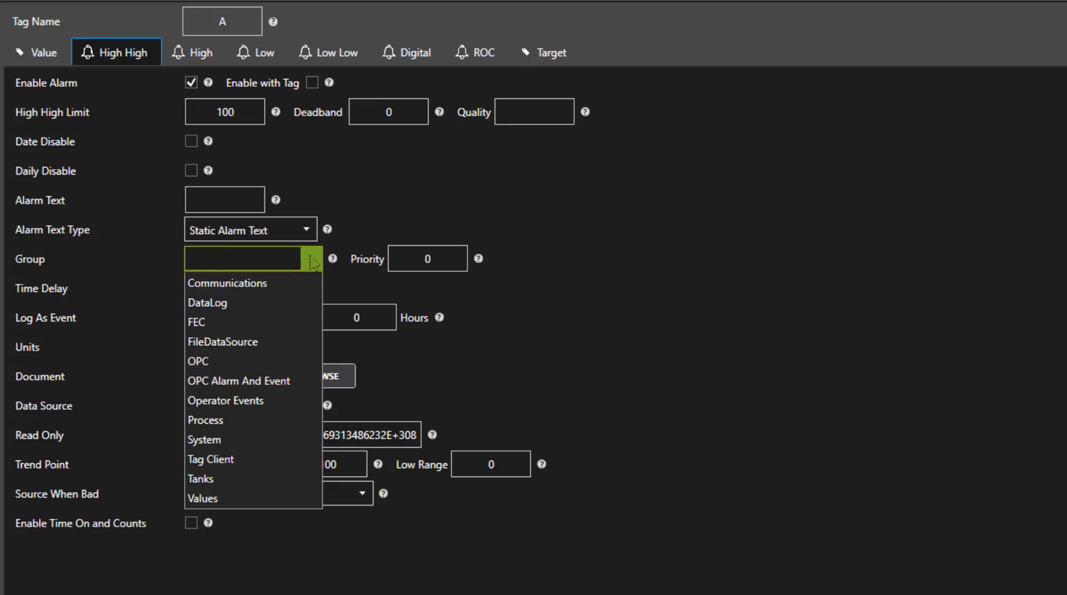
pyautogui.click(216, 477)
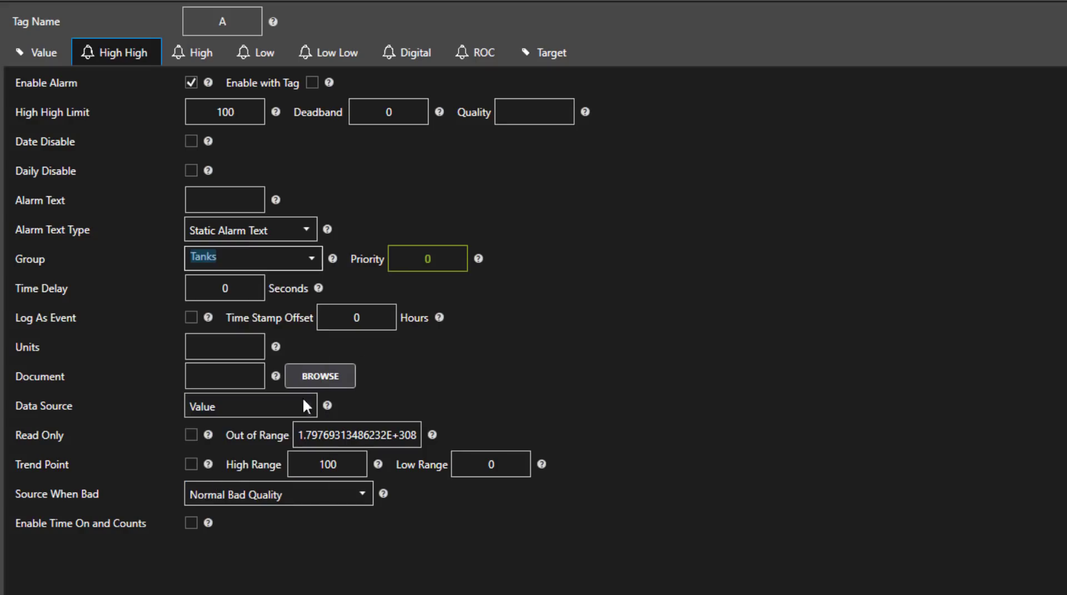
pyautogui.click(422, 259)
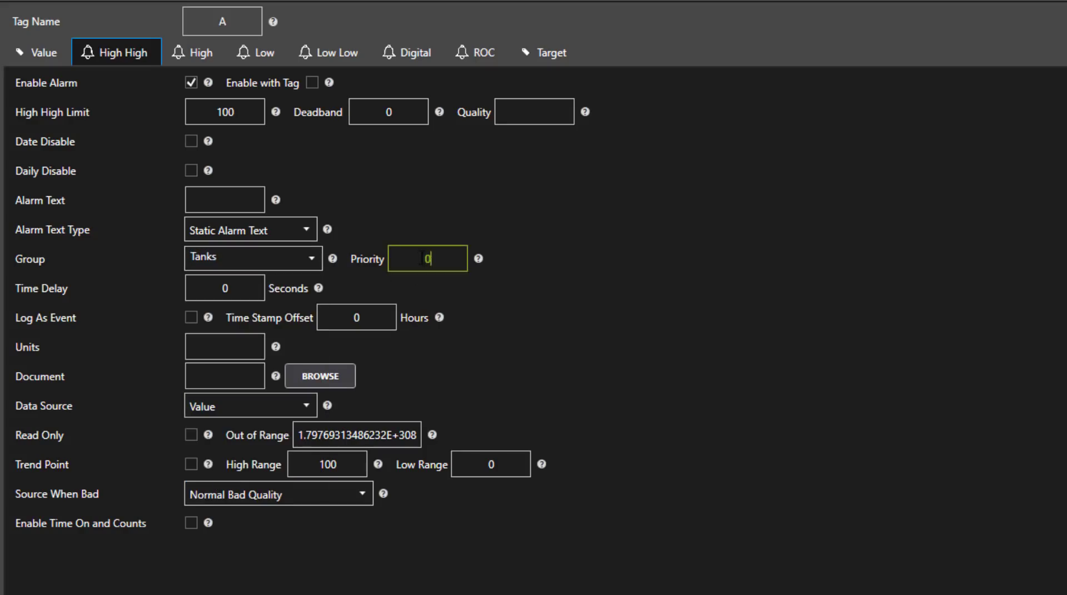
pyautogui.write('3')
pyautogui.press('Tab')
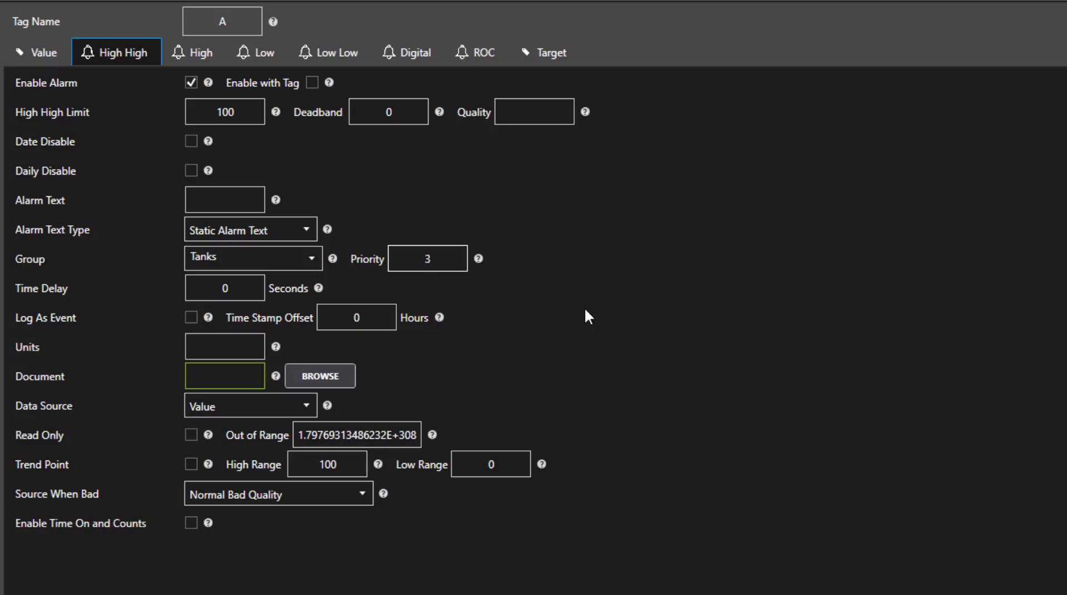
pyautogui.hotkey('shift', 'Tab')
# Enable Time On and Counts for the High High alarm and apply the tag changes
pyautogui.click(238, 365)
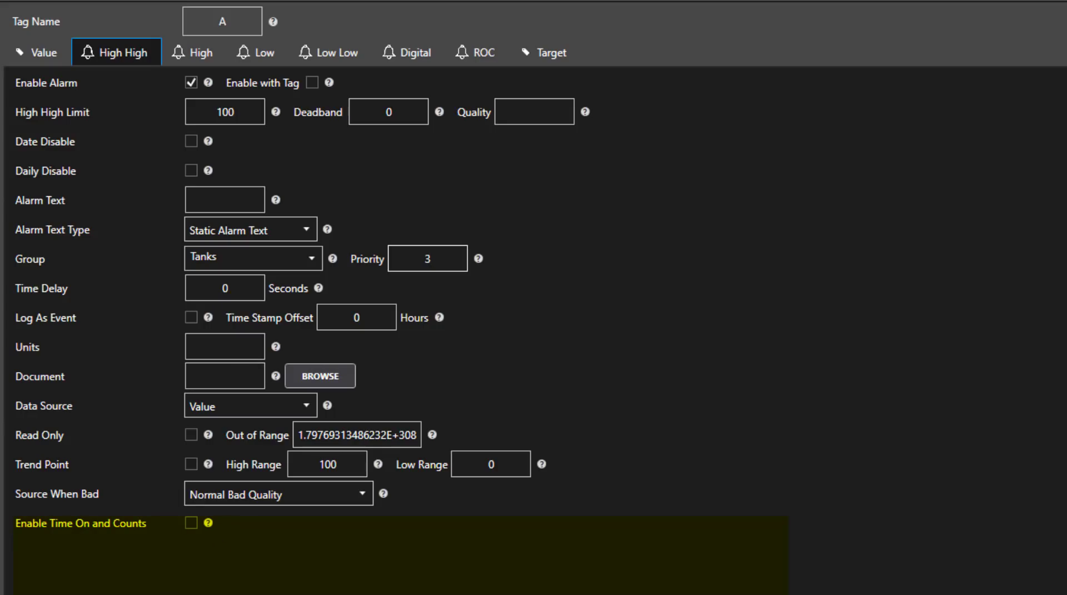
pyautogui.click(192, 526)
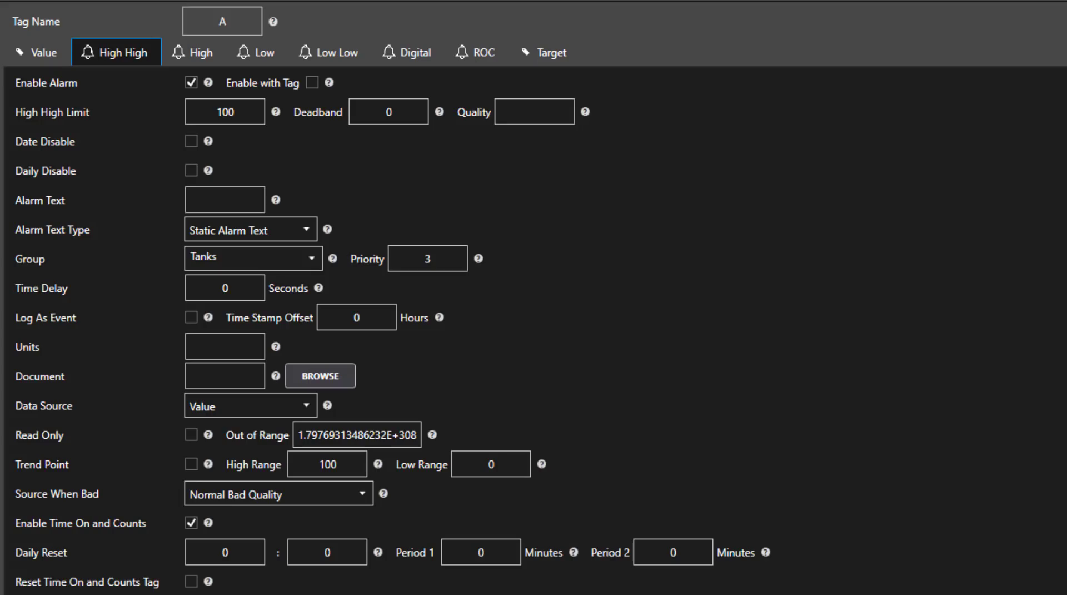
pyautogui.click(33, 48)
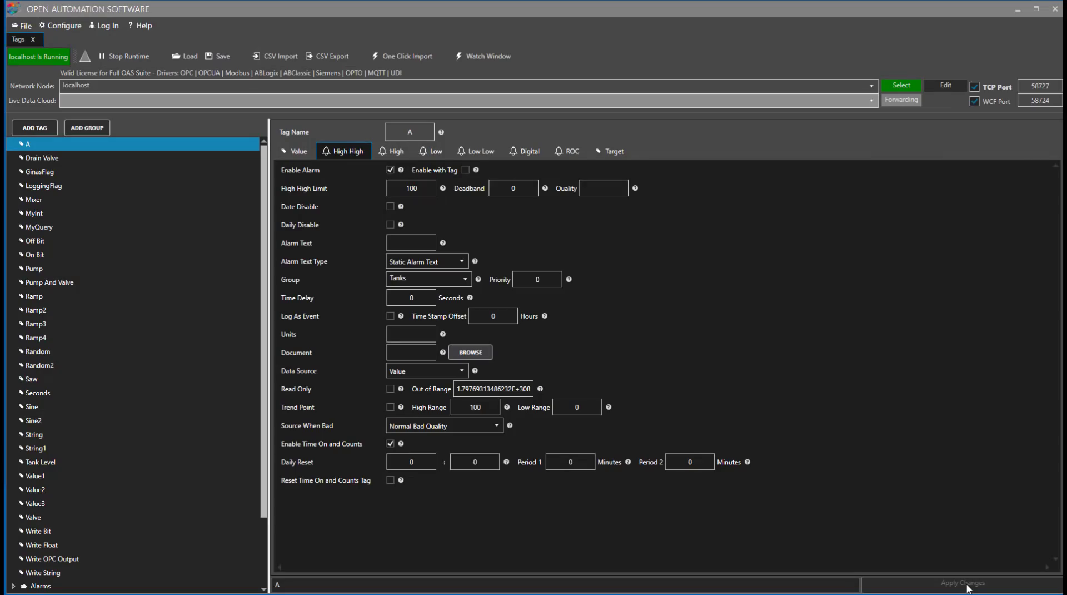
# Save the tag configuration as C:\OAS\MyTags\BrisbanePlant.Tags, replacing the existing file
pyautogui.click(213, 55)
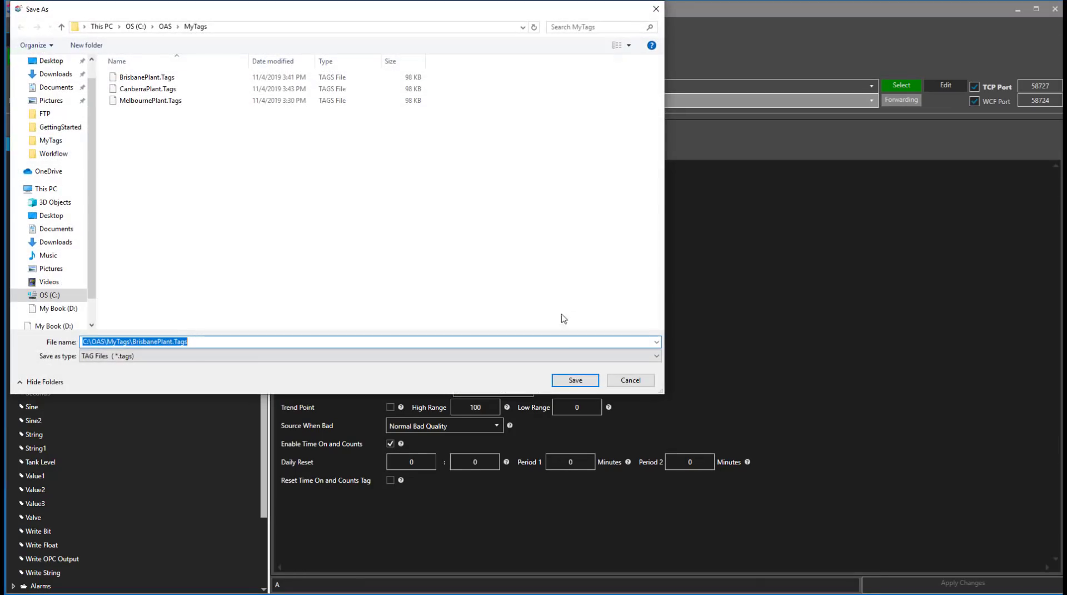
pyautogui.click(579, 381)
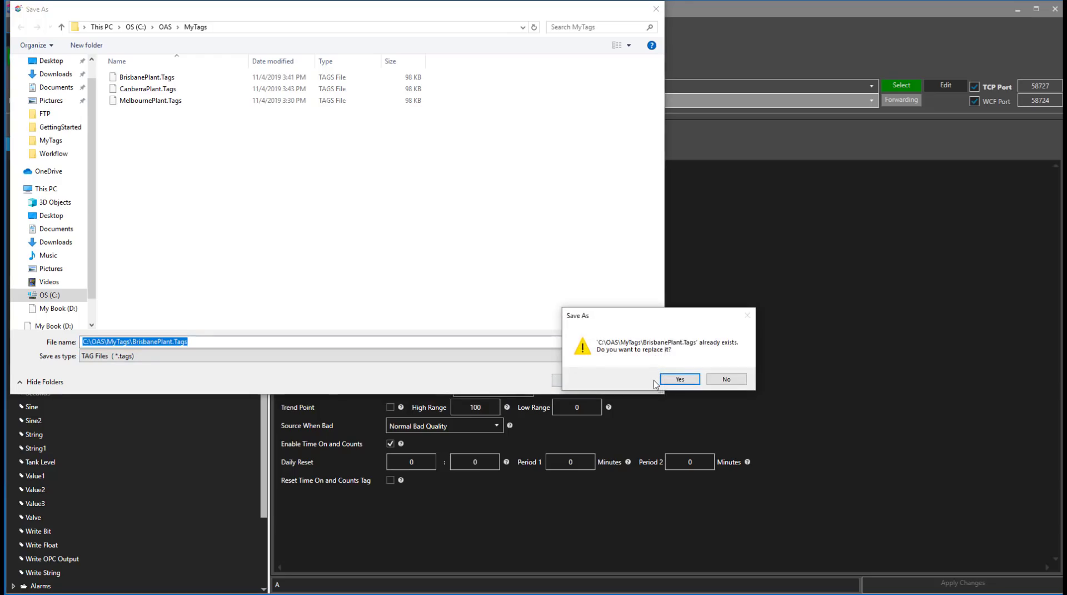
pyautogui.click(666, 383)
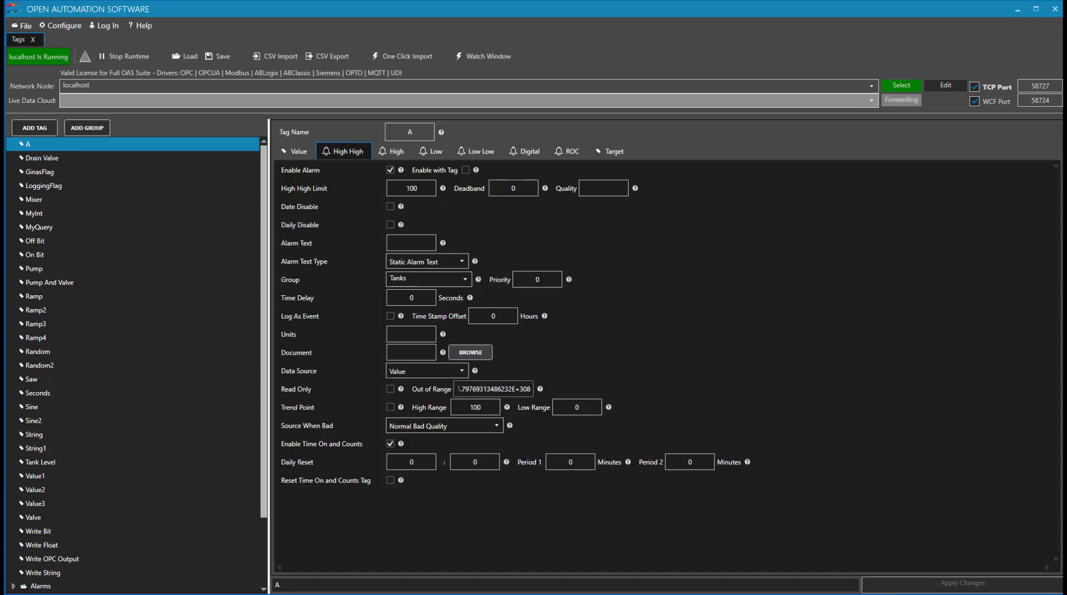
# Load a saved tags file with the localhost runtime stopped, and restart the runtime
pyautogui.click(125, 56)
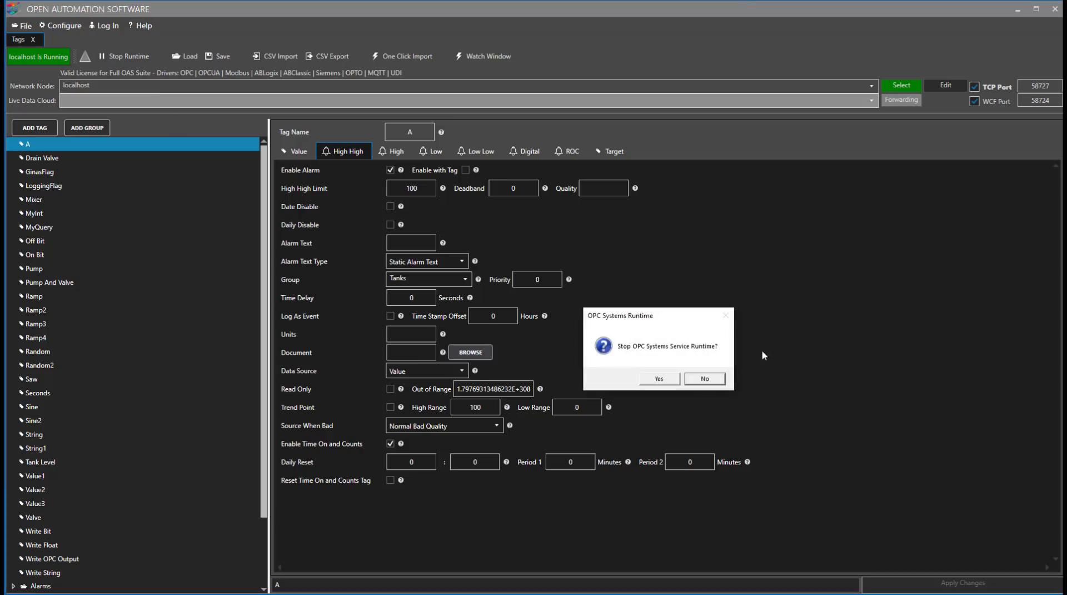
pyautogui.click(666, 380)
pyautogui.click(189, 54)
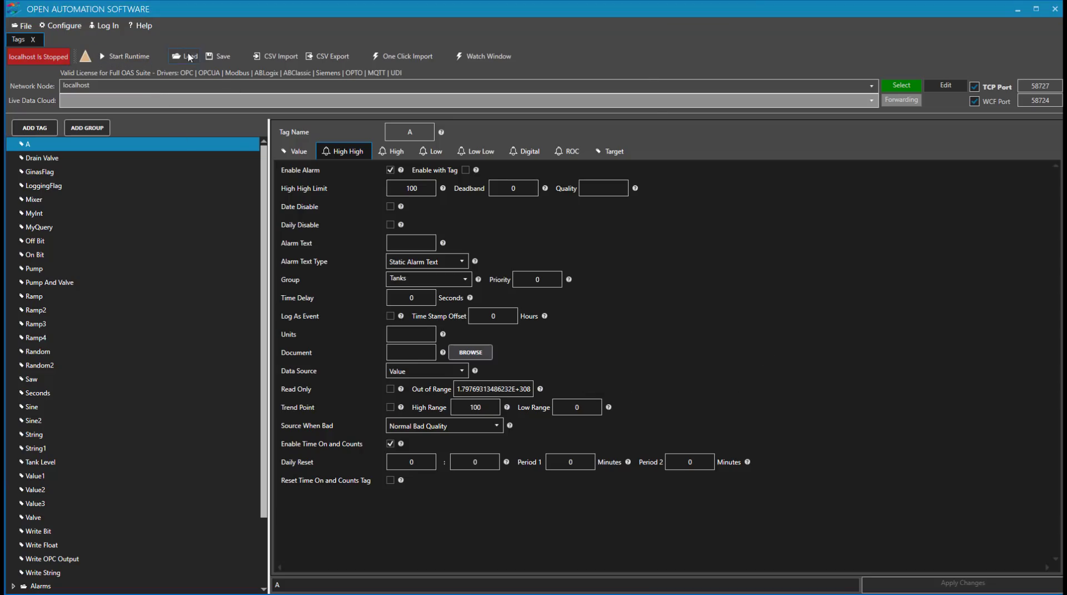
pyautogui.click(202, 101)
pyautogui.doubleClick(202, 103)
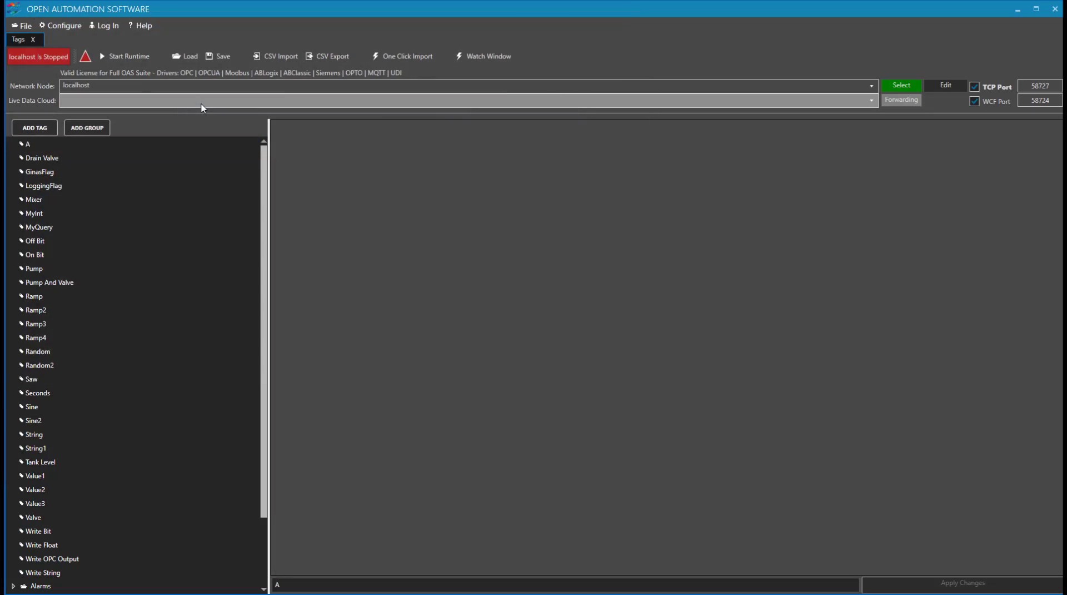
pyautogui.click(145, 60)
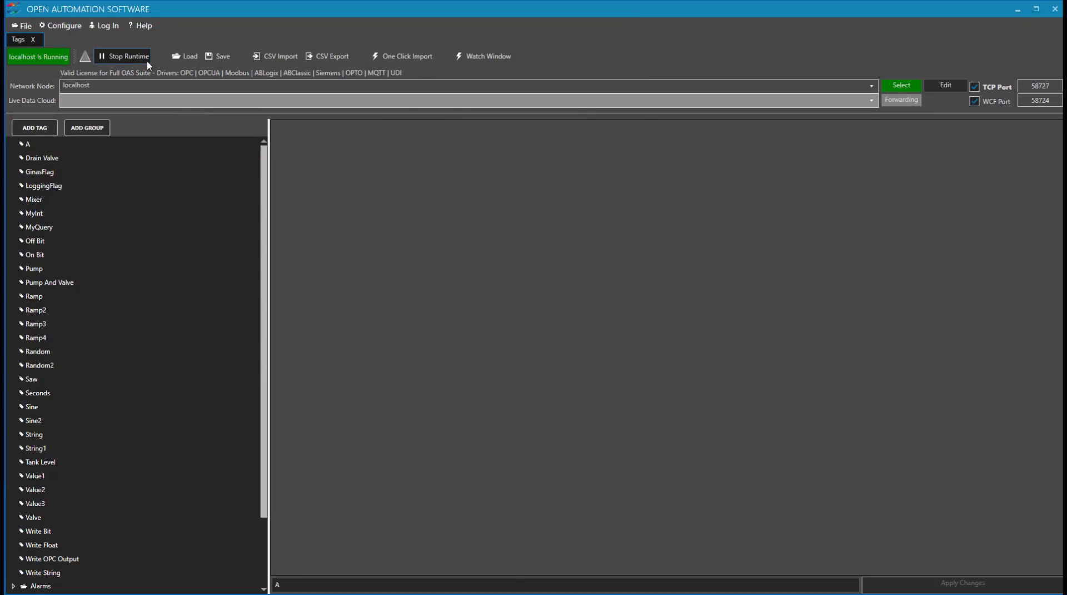